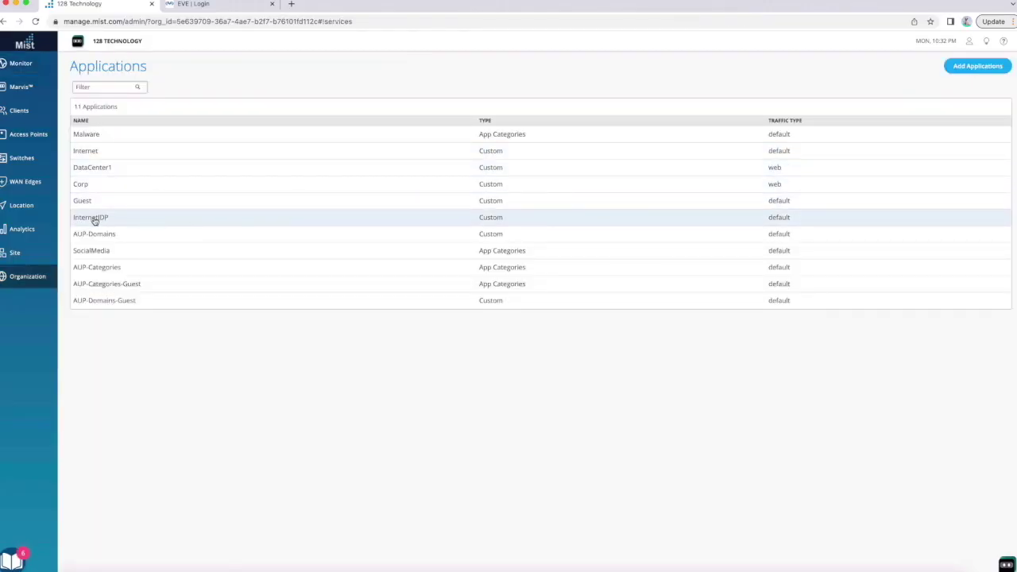
Inspect the IP address definition of the InternetIDP application and leave its settings without changes
{"action": "left_click", "coordinate": [134, 220]}
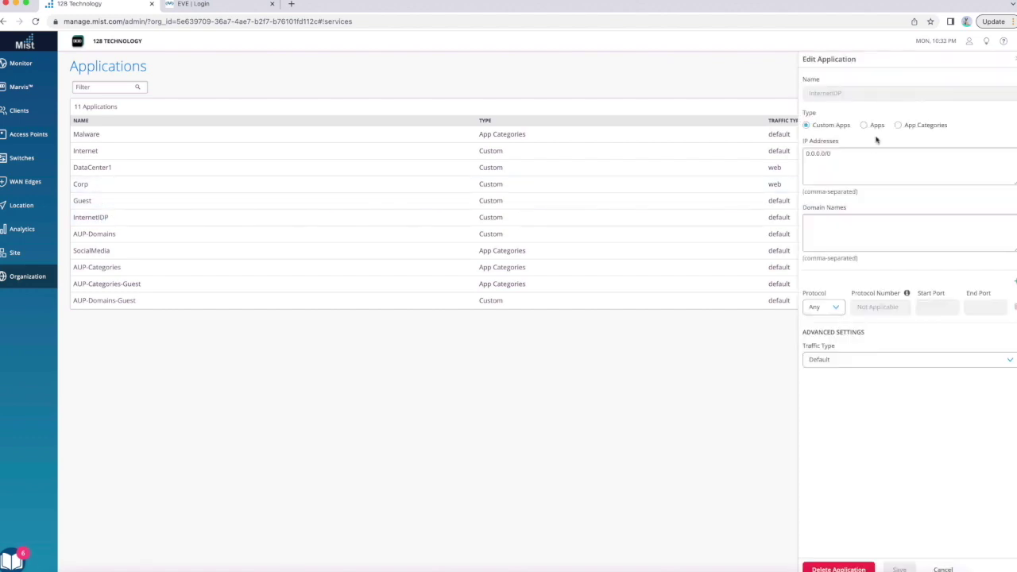
{"action": "triple_click", "coordinate": [826, 152]}
{"action": "left_click", "coordinate": [943, 569]}
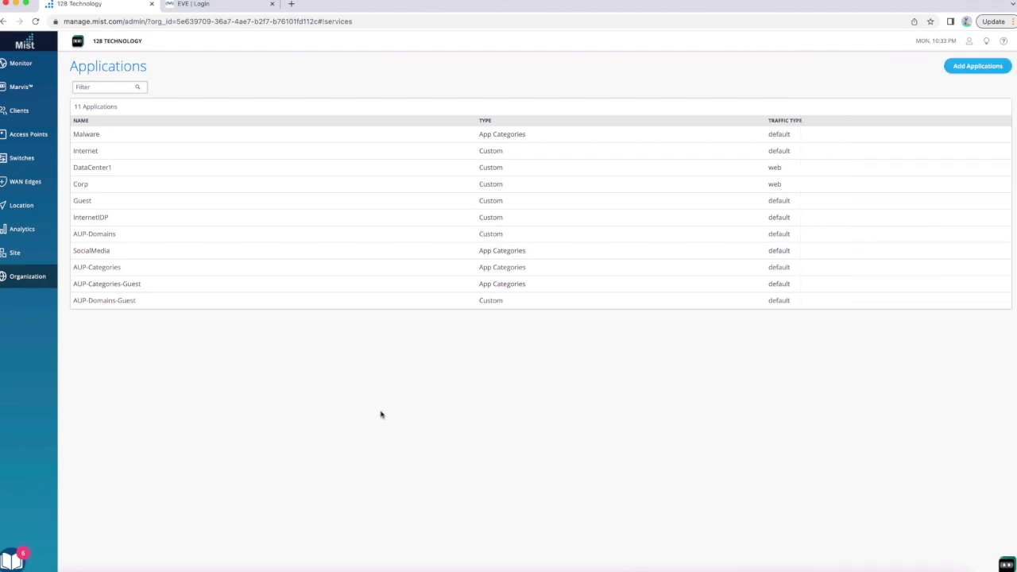
Open the DualWAN-Corp-SDWAN WAN edge template and examine its application policies, including the IDP profile of the Internet policy
{"action": "mouse_move", "coordinate": [37, 277]}
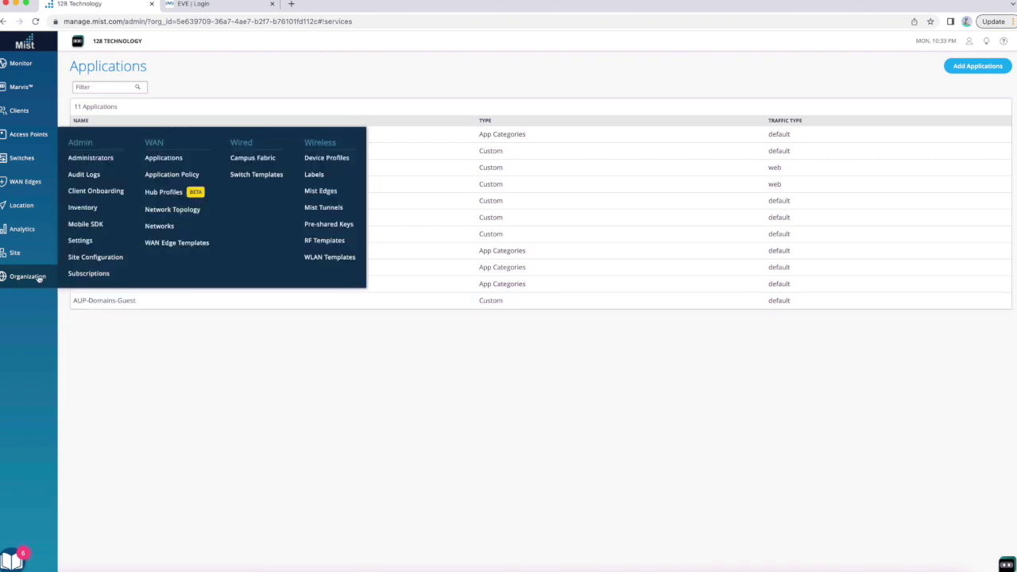
{"action": "left_click", "coordinate": [179, 242]}
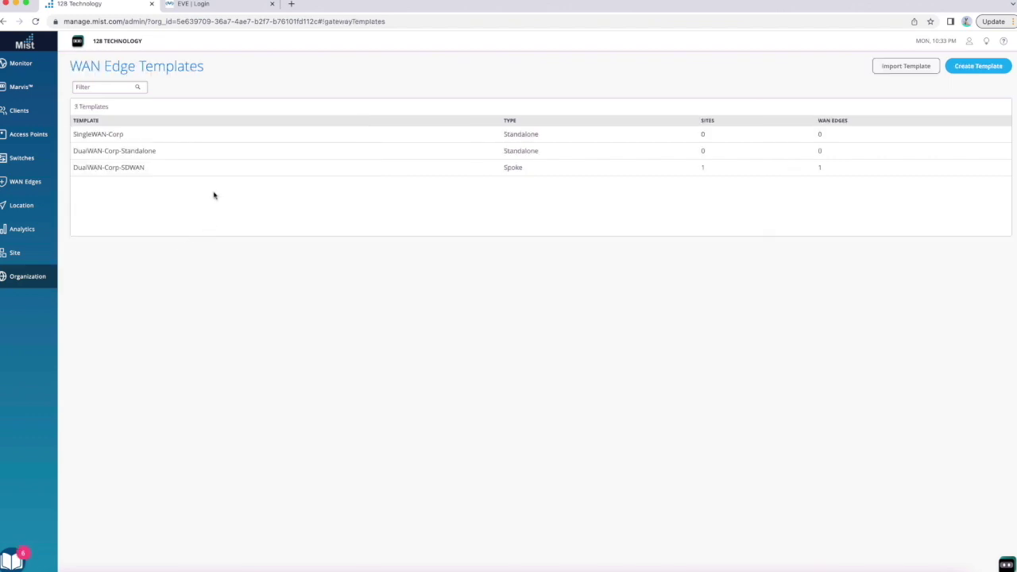
{"action": "left_click", "coordinate": [207, 167]}
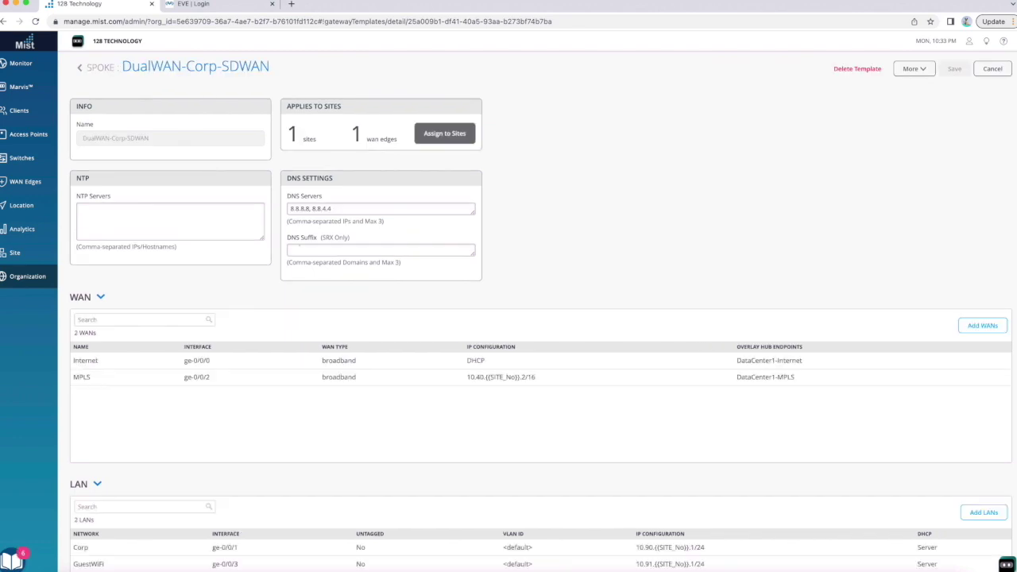
{"action": "scroll", "coordinate": [359, 328], "scroll_direction": "down", "scroll_amount": 2}
{"action": "scroll", "coordinate": [360, 328], "scroll_direction": "down", "scroll_amount": 3}
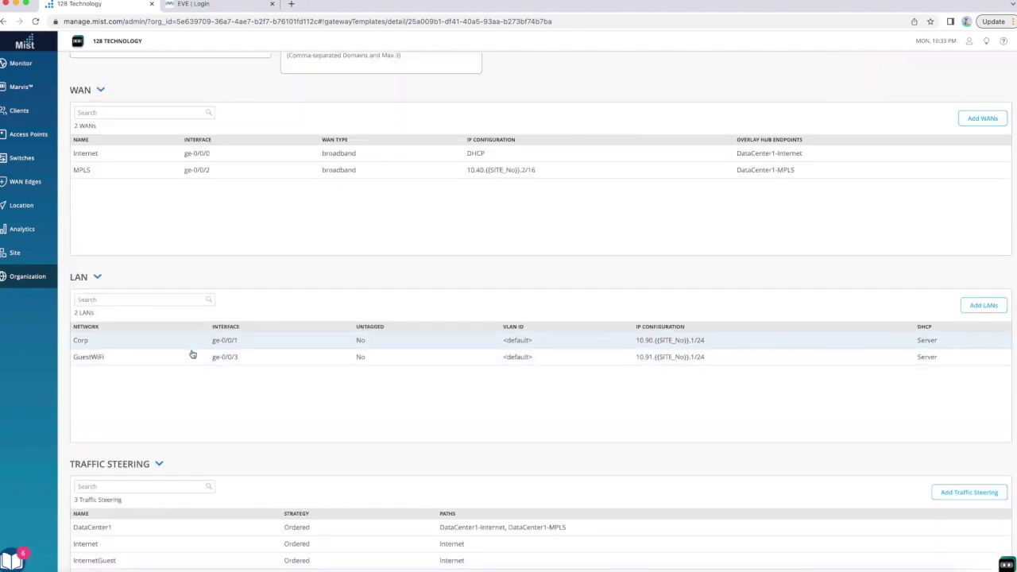
{"action": "scroll", "coordinate": [382, 406], "scroll_direction": "down", "scroll_amount": 7}
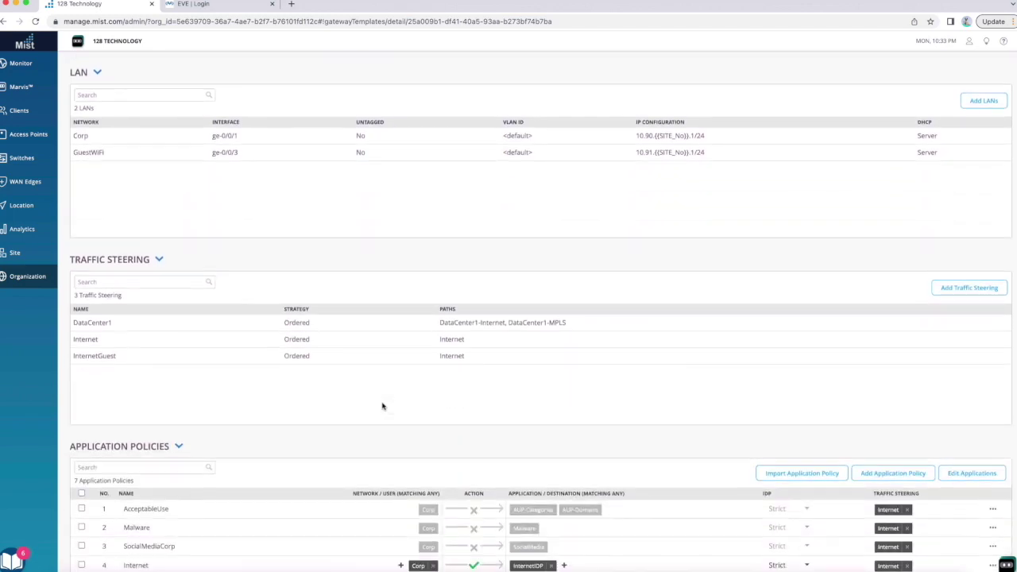
{"action": "scroll", "coordinate": [383, 406], "scroll_direction": "down", "scroll_amount": 2}
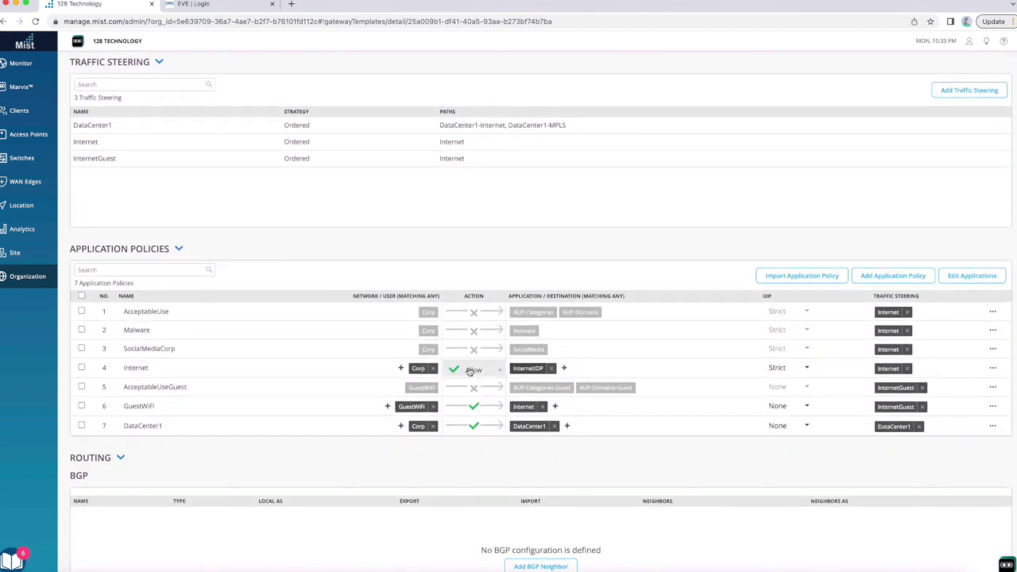
{"action": "mouse_move", "coordinate": [477, 368]}
{"action": "left_click", "coordinate": [781, 370]}
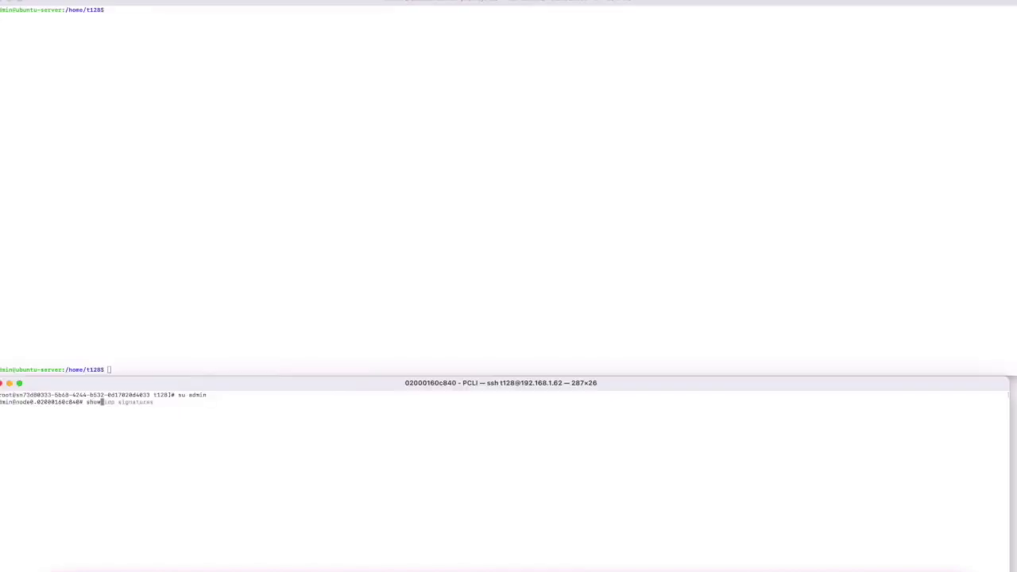
Query the router's IDP state in the PCLI terminal with "show idp application status" and "show idp signatures"
{"action": "type", "text": "idp application status"}
{"action": "key", "text": "Return"}
{"action": "type", "text": "show idp "}
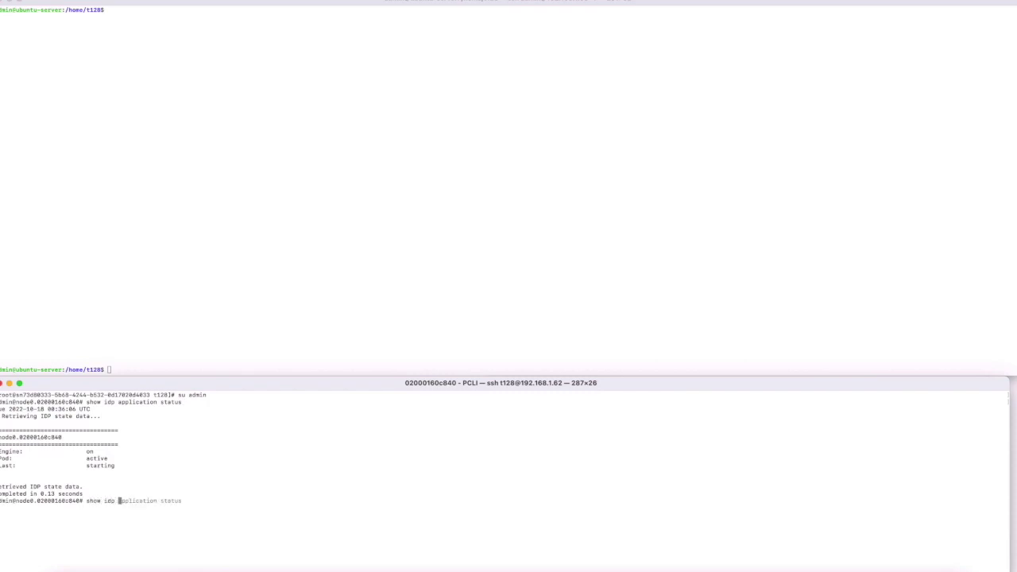
{"action": "type", "text": "signatures"}
{"action": "key", "text": "Return"}
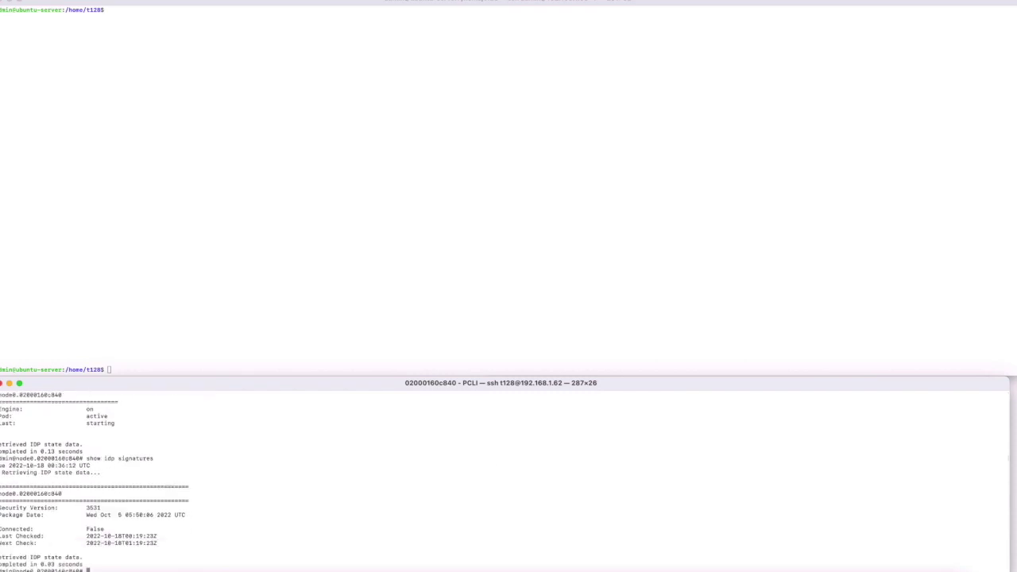
Enter the command "sudo zenmap" in the Ubuntu server terminal
{"action": "left_click", "coordinate": [206, 310]}
{"action": "type", "text": "sudo zenmap"}
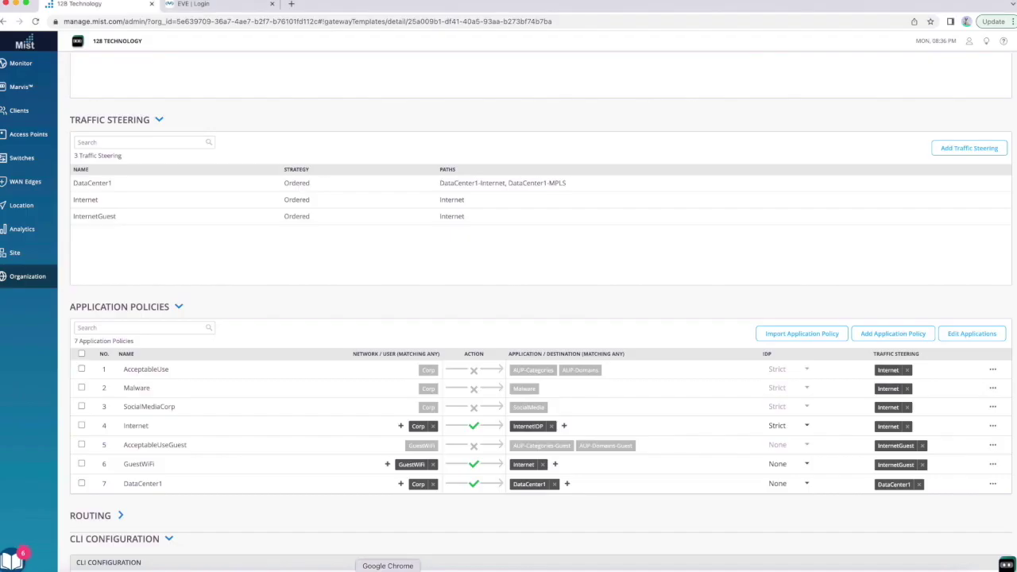
Switch to Mist in Google Chrome and open the site's Secure WAN Edge IDP/URL Events
{"action": "mouse_move", "coordinate": [18, 254]}
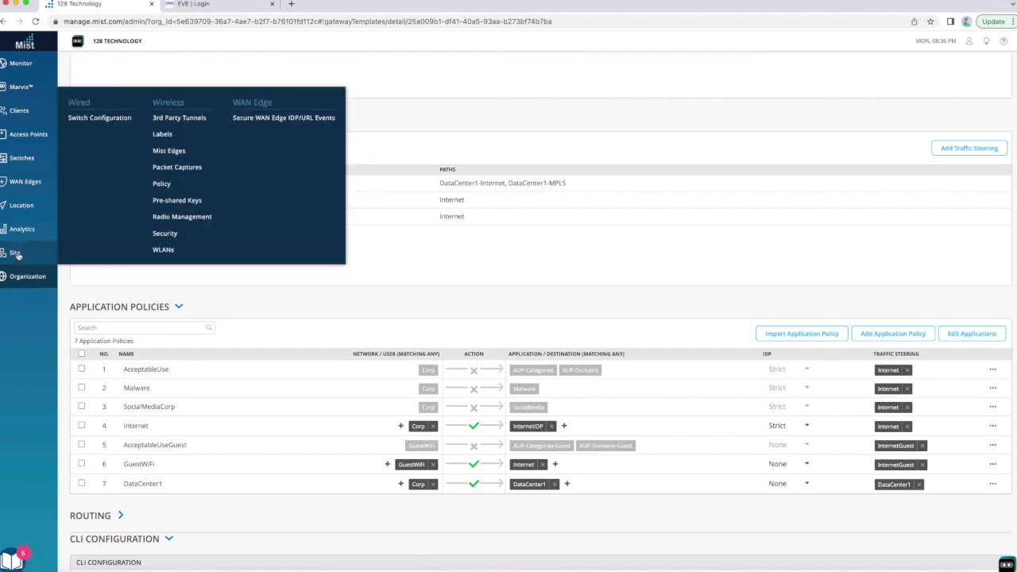
{"action": "left_click", "coordinate": [326, 118]}
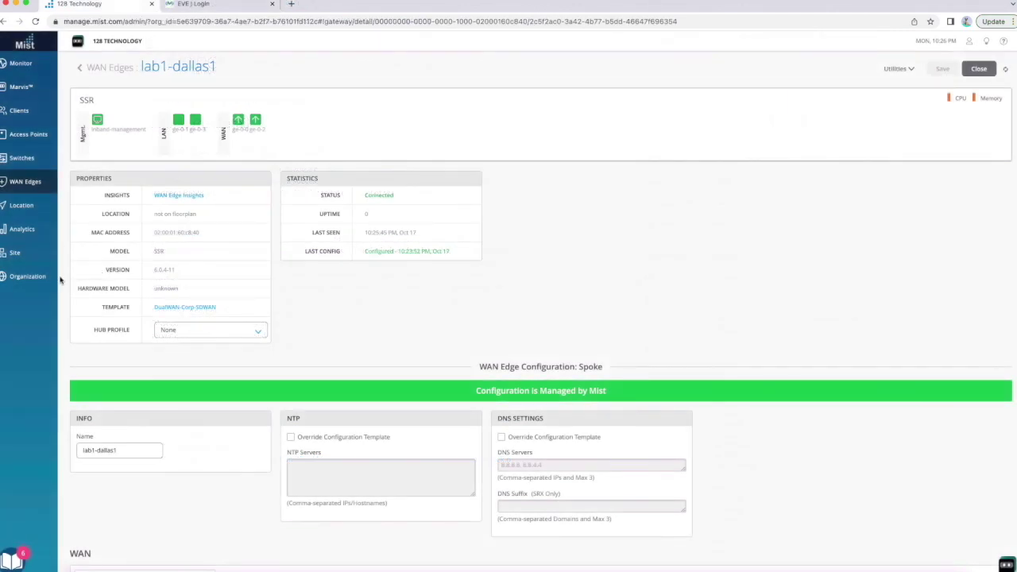
Open the organization's WAN applications, inspect the SocialMedia application's category definition, and close it without changes
{"action": "mouse_move", "coordinate": [29, 278]}
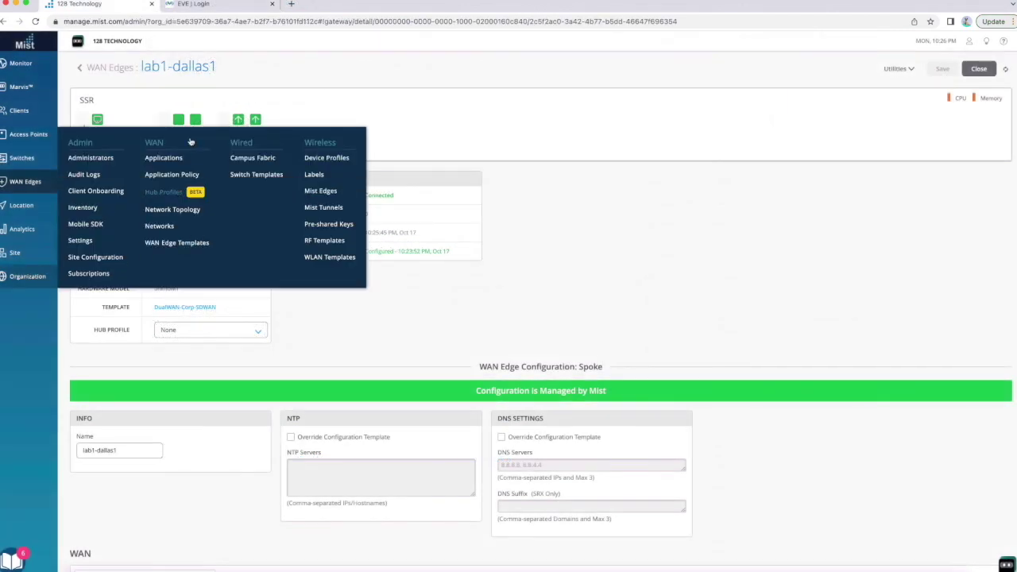
{"action": "left_click", "coordinate": [168, 162]}
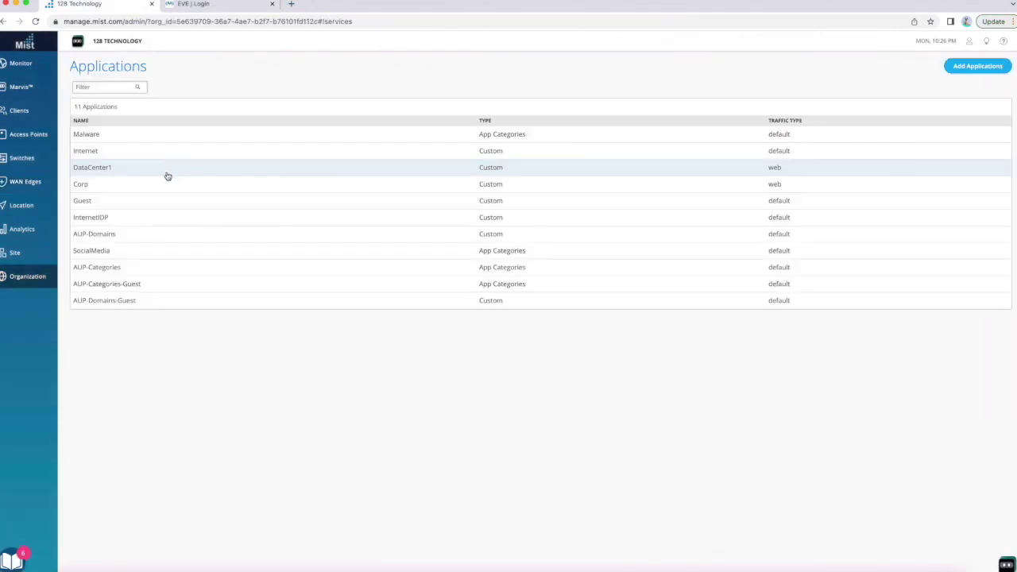
{"action": "left_click", "coordinate": [158, 252]}
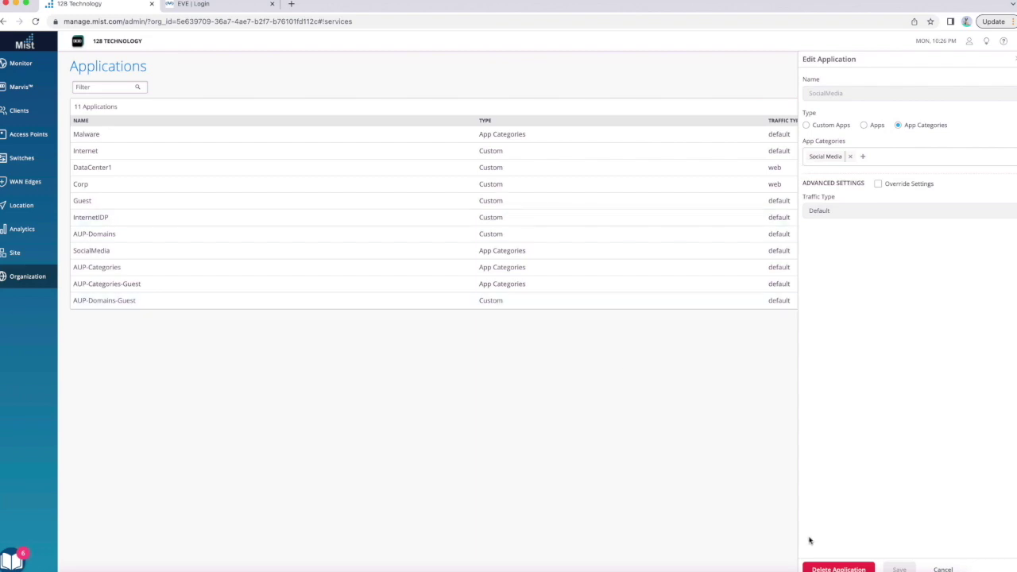
{"action": "left_click", "coordinate": [943, 569]}
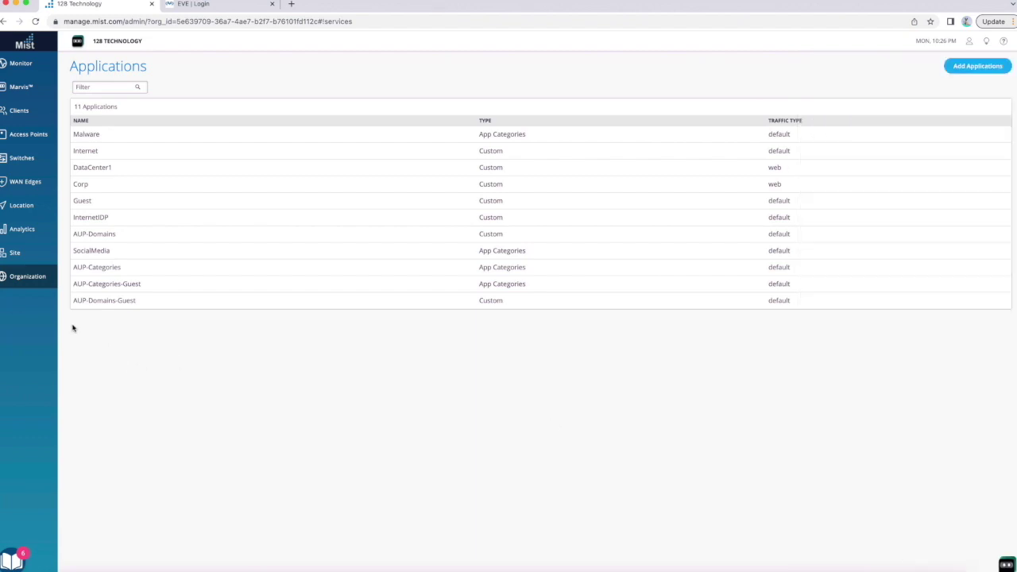
Open the organization's Application Policy list and examine the network and action of the SocialMediaCorp policy
{"action": "mouse_move", "coordinate": [24, 276]}
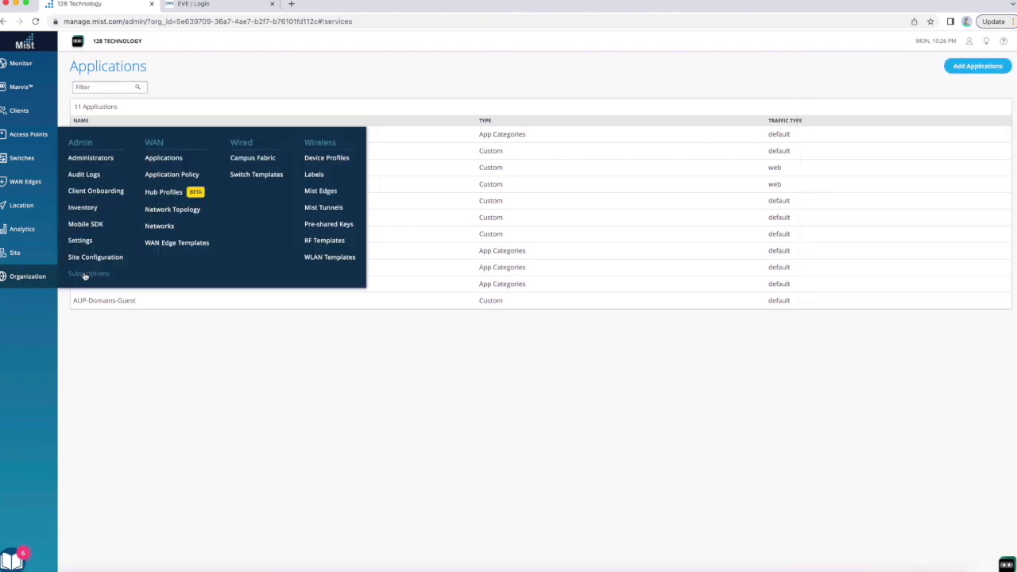
{"action": "left_click", "coordinate": [182, 173]}
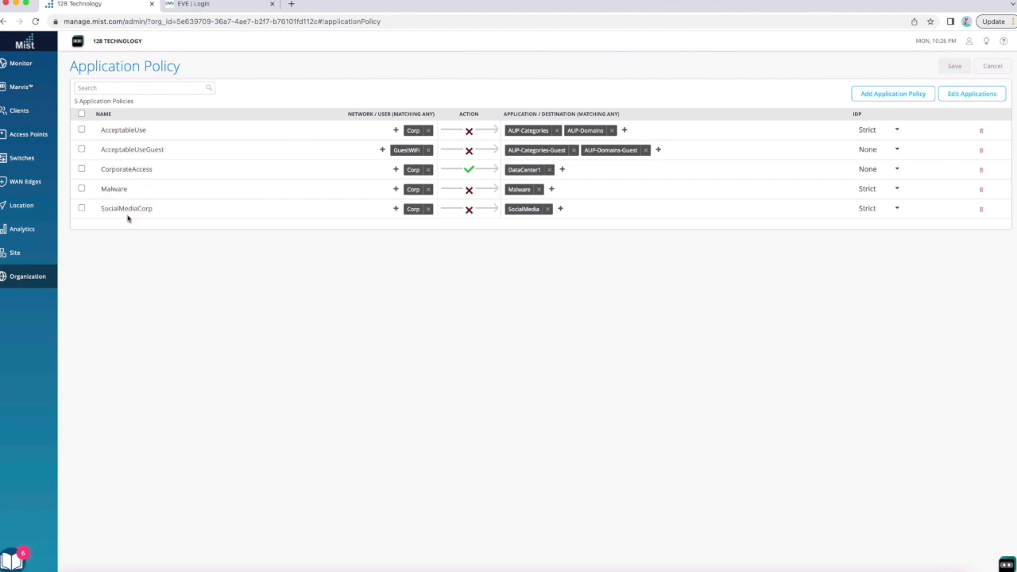
{"action": "mouse_move", "coordinate": [418, 211]}
Open the DualWAN-Corp-SDWAN WAN edge template and review its traffic steering and application policies
{"action": "mouse_move", "coordinate": [33, 279]}
{"action": "left_click", "coordinate": [167, 244]}
{"action": "left_click", "coordinate": [225, 168]}
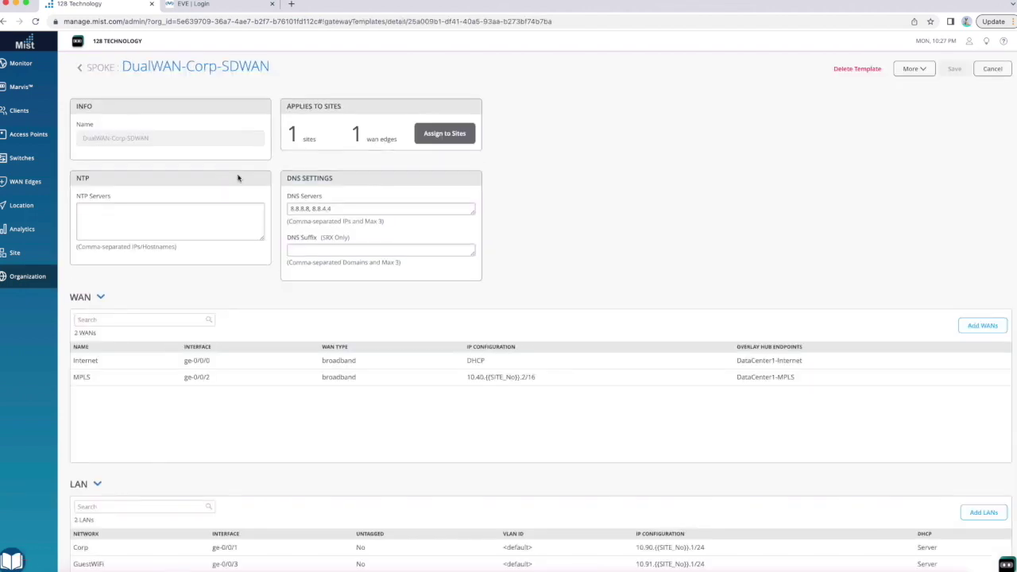
{"action": "scroll", "coordinate": [440, 392], "scroll_direction": "down", "scroll_amount": 5}
{"action": "scroll", "coordinate": [454, 386], "scroll_direction": "down", "scroll_amount": 5}
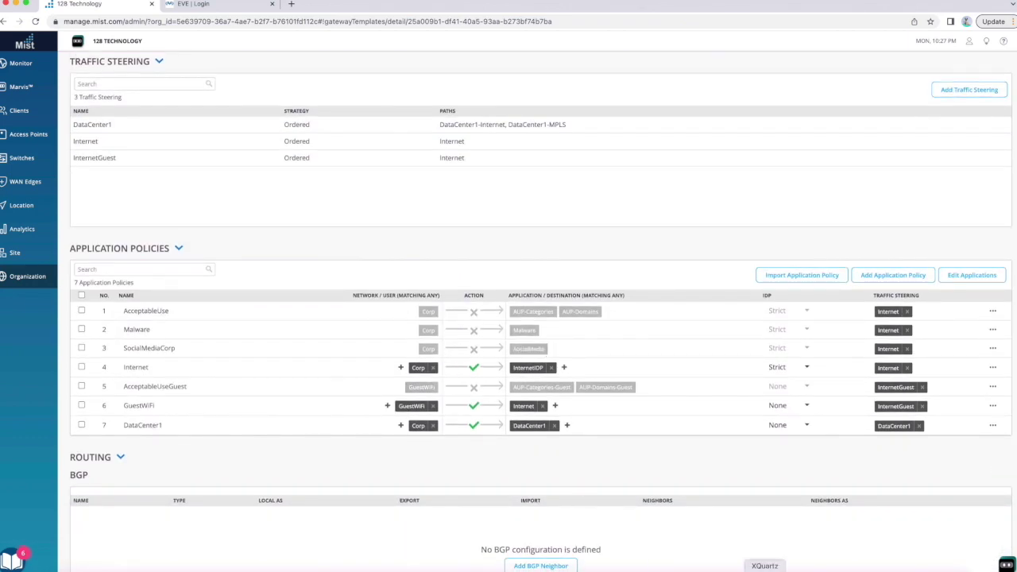
Switch to the XQuartz browsers and load facebook.com in the second of the two side-by-side windows
{"action": "left_click", "coordinate": [730, 569]}
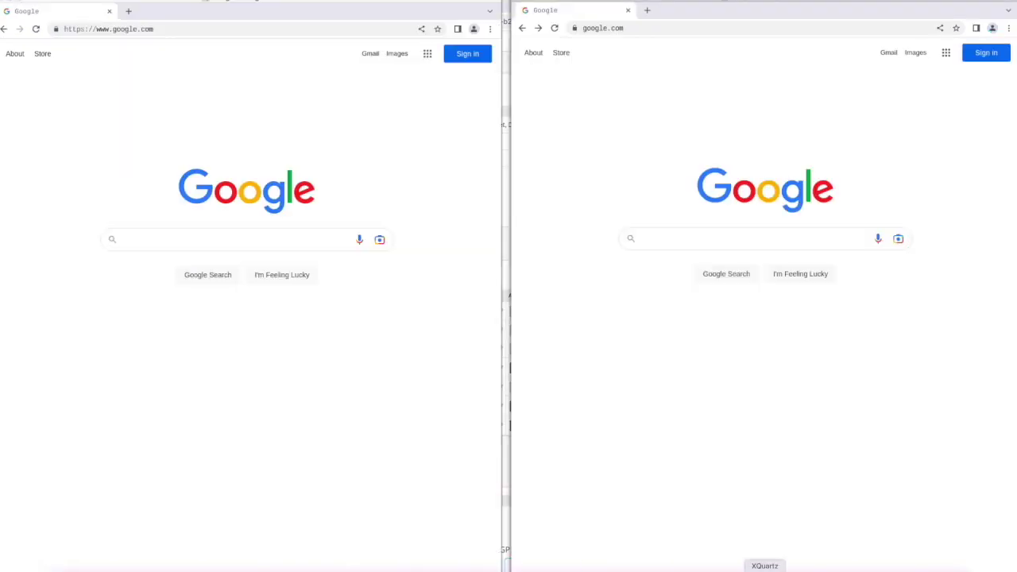
{"action": "left_click", "coordinate": [642, 30]}
{"action": "type", "text": "face"}
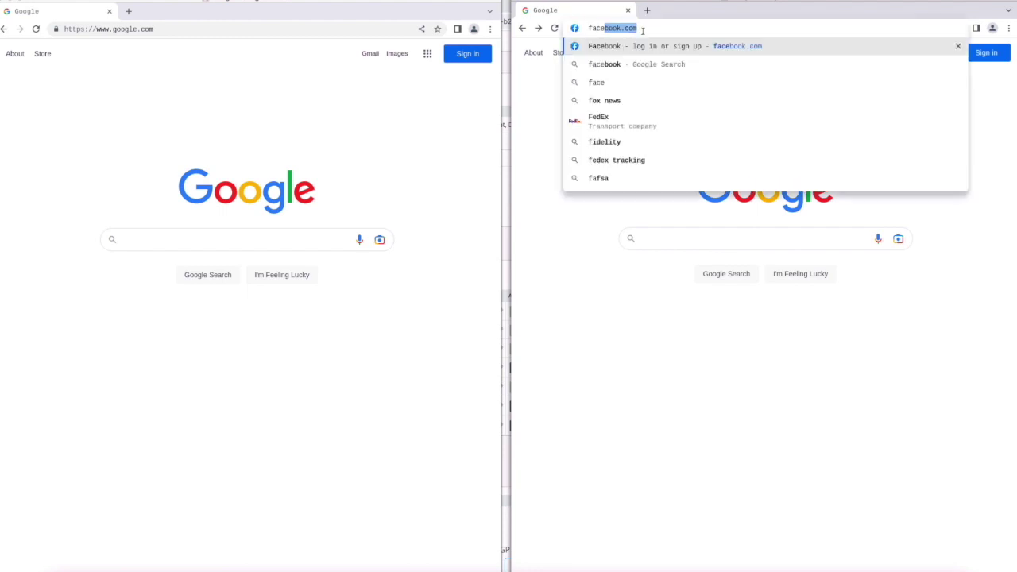
{"action": "key", "text": "Right"}
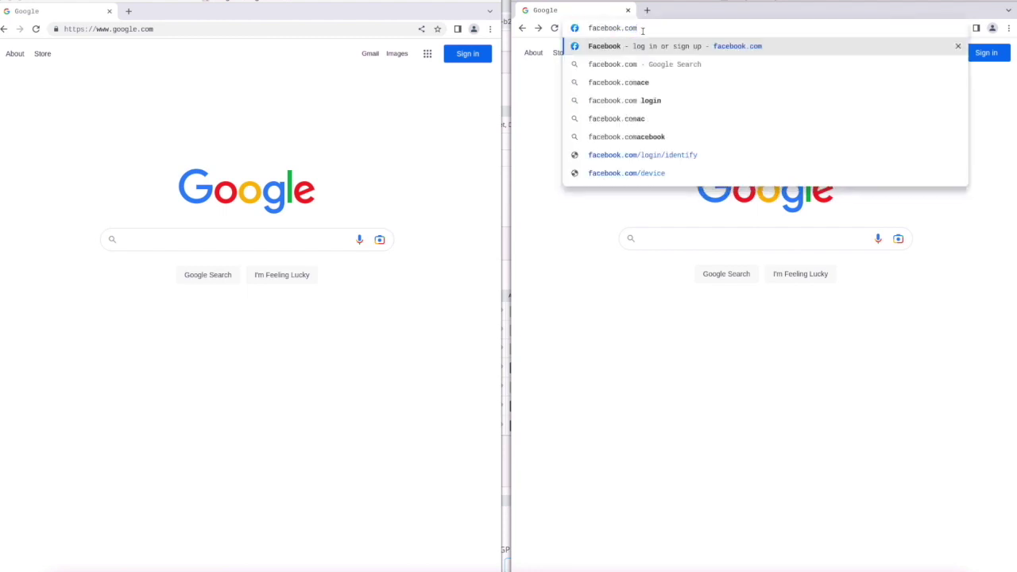
{"action": "key", "text": "Return"}
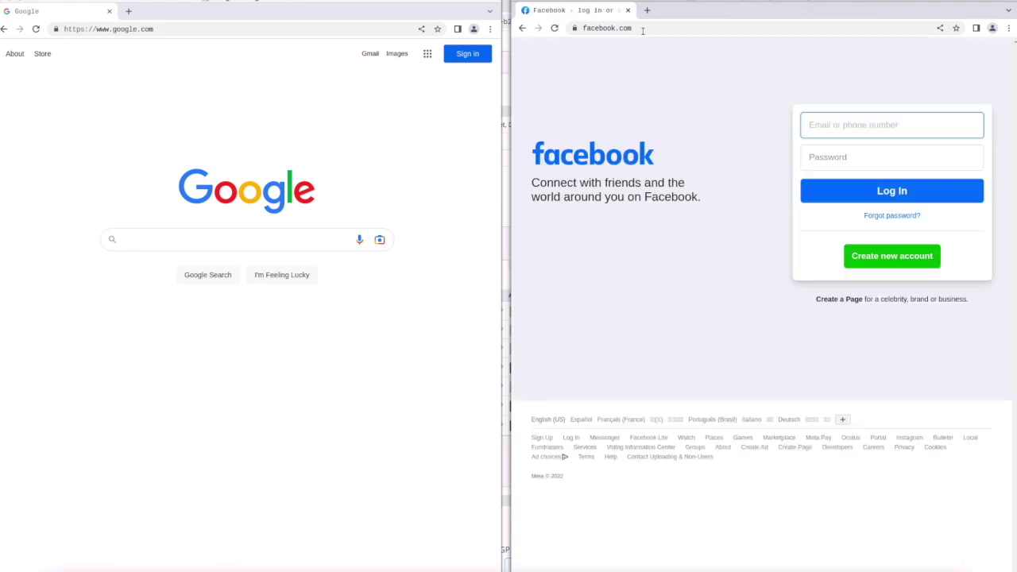
Try to load facebook.com in the browser window that still shows Google
{"action": "left_click", "coordinate": [274, 28]}
{"action": "type", "text": "facebook."}
{"action": "key", "text": "Return"}
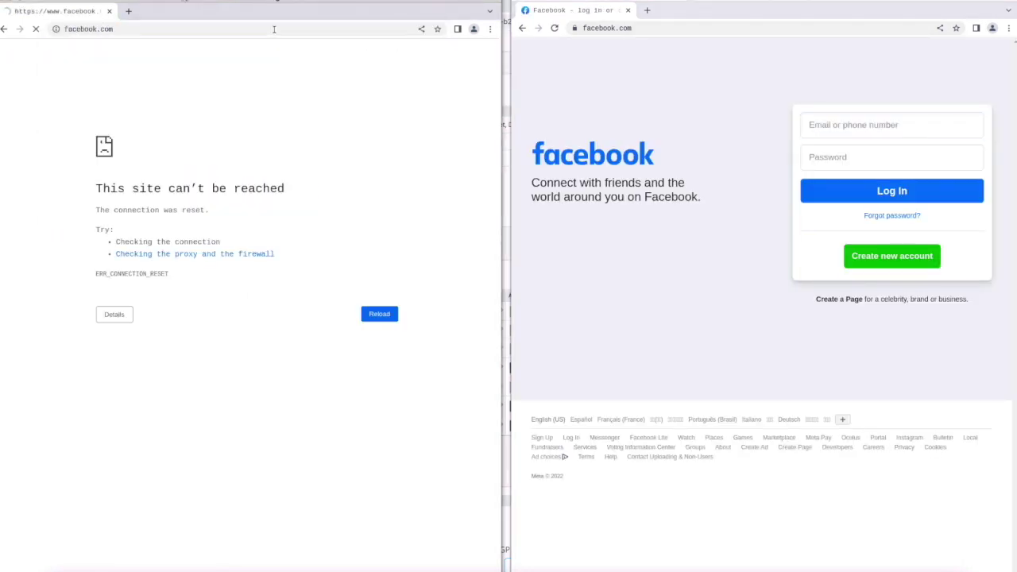